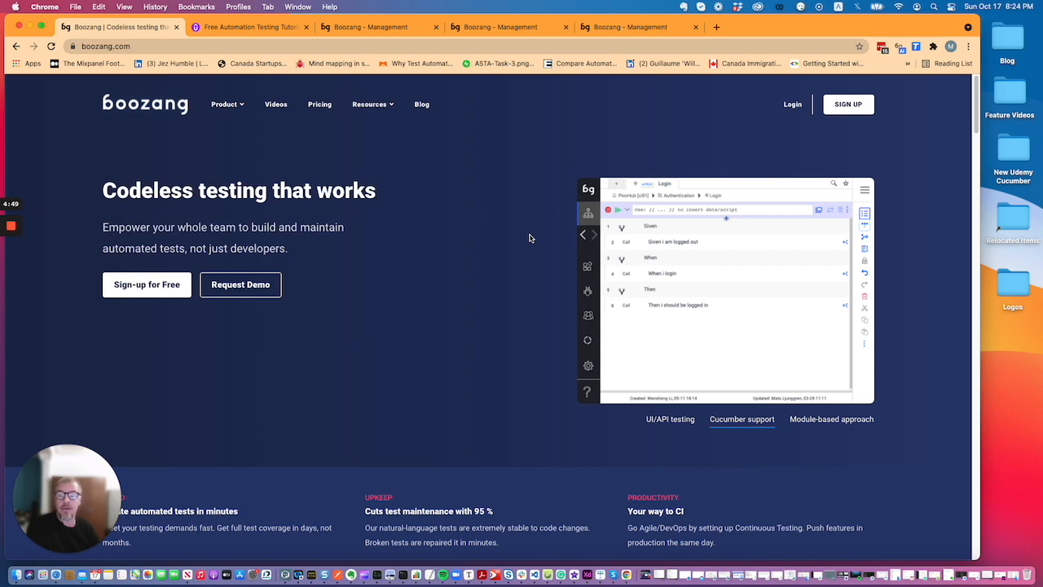
Open Boozang's free Create Account page via 'Sign-up for Free' on the homepage
{"action": "left_click", "coordinate": [156, 287]}
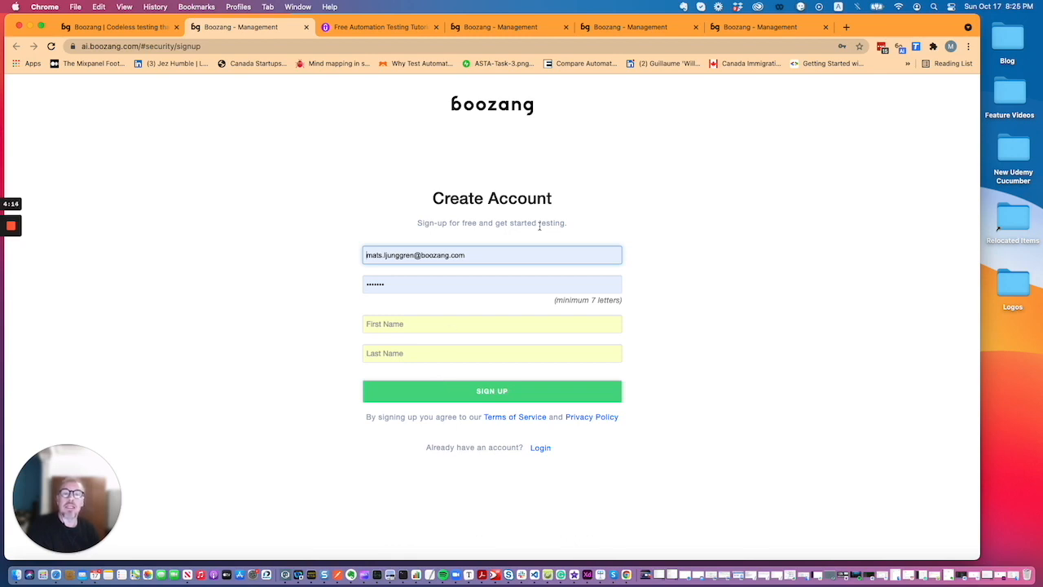
Log in on the staging page with the saved account's autofilled e-mail and retyped password
{"action": "left_click", "coordinate": [752, 28]}
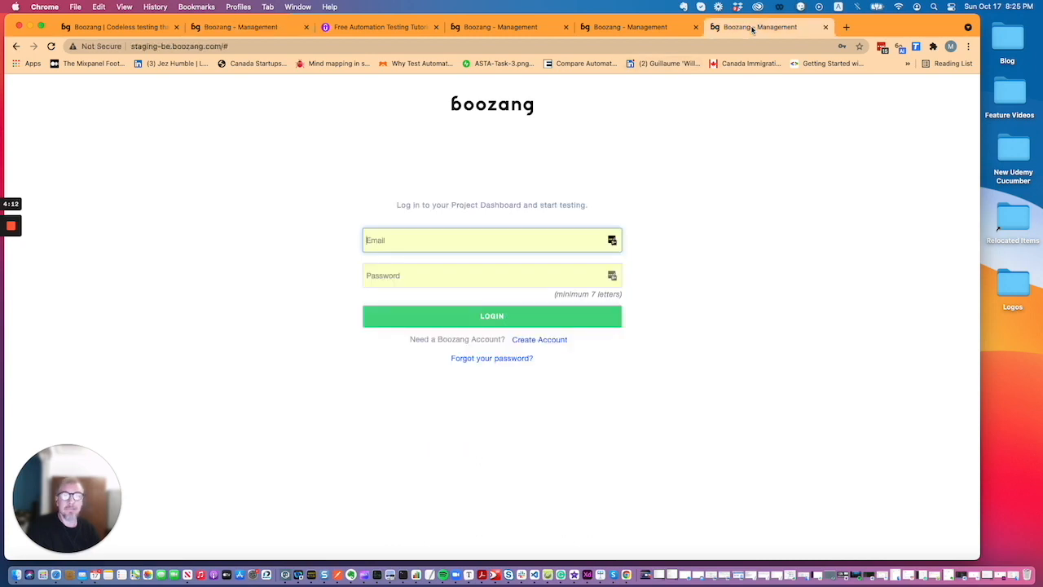
{"action": "left_click", "coordinate": [418, 241]}
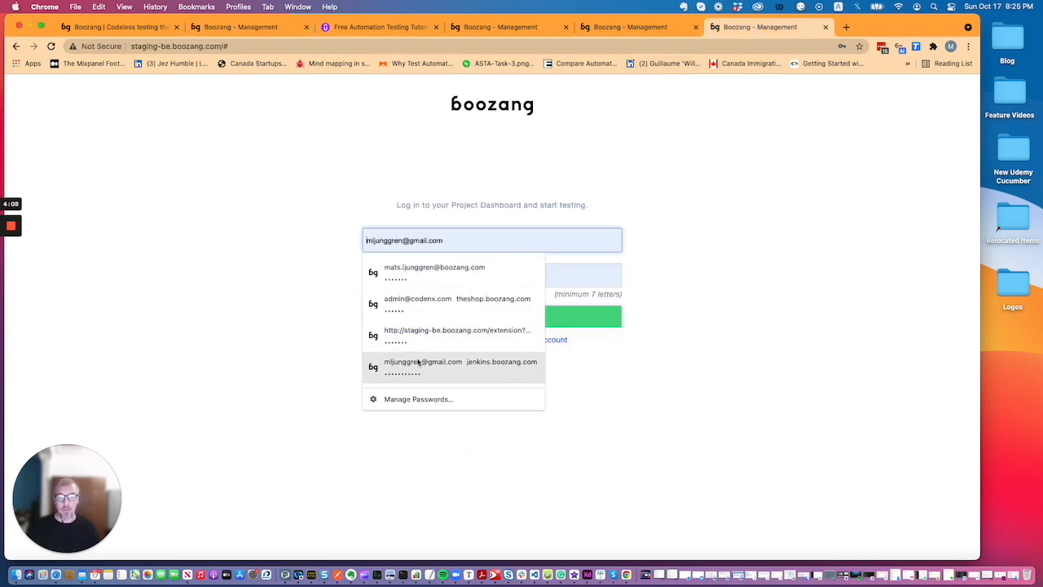
{"action": "left_click", "coordinate": [419, 363]}
{"action": "double_click", "coordinate": [399, 273]}
{"action": "type", "text": "•••••••"}
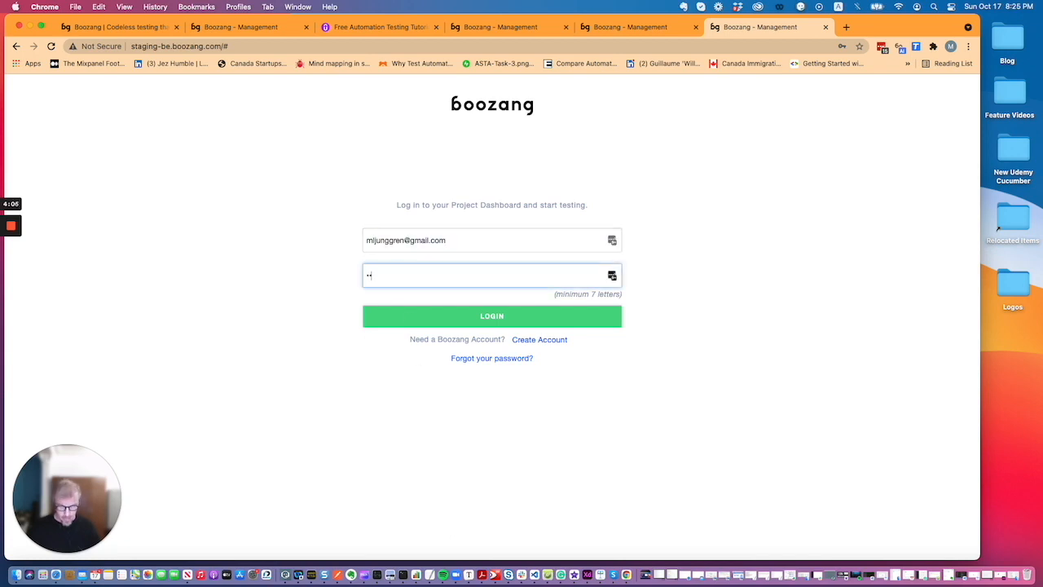
{"action": "left_click", "coordinate": [415, 315]}
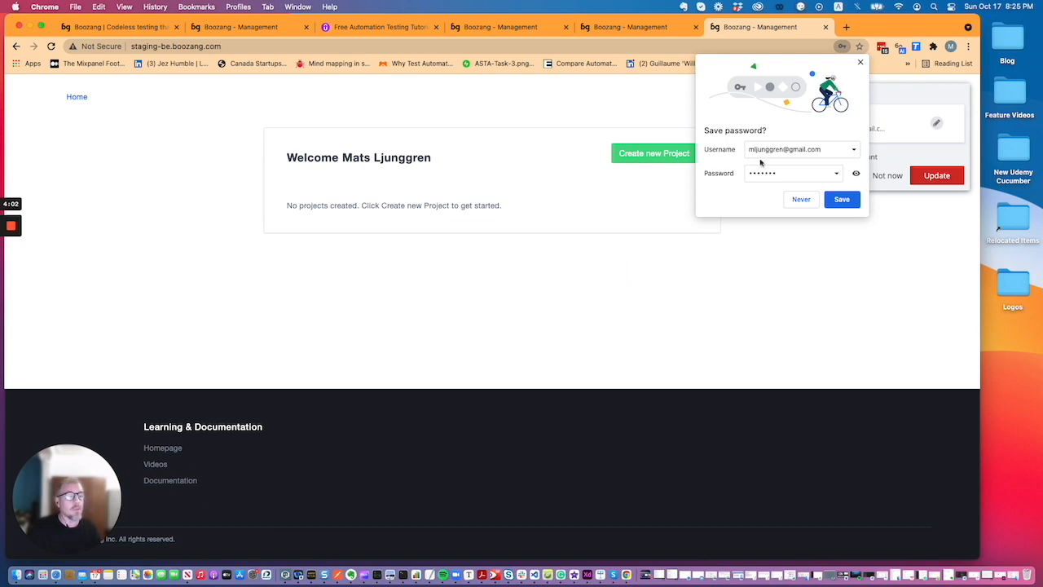
Dismiss Chrome's and LastPass's password prompts and begin a new project
{"action": "left_click", "coordinate": [859, 63]}
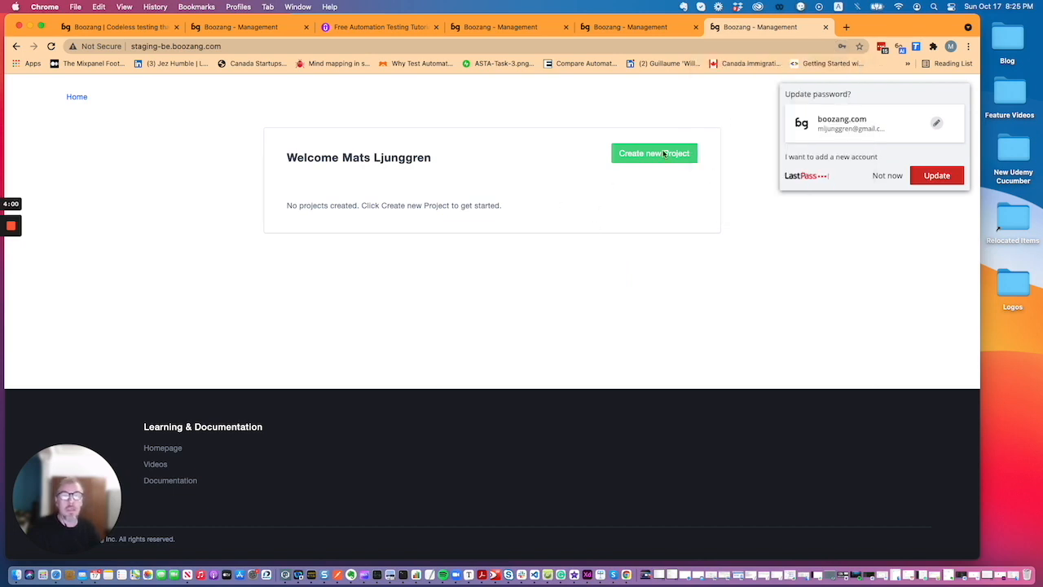
{"action": "left_click", "coordinate": [903, 174]}
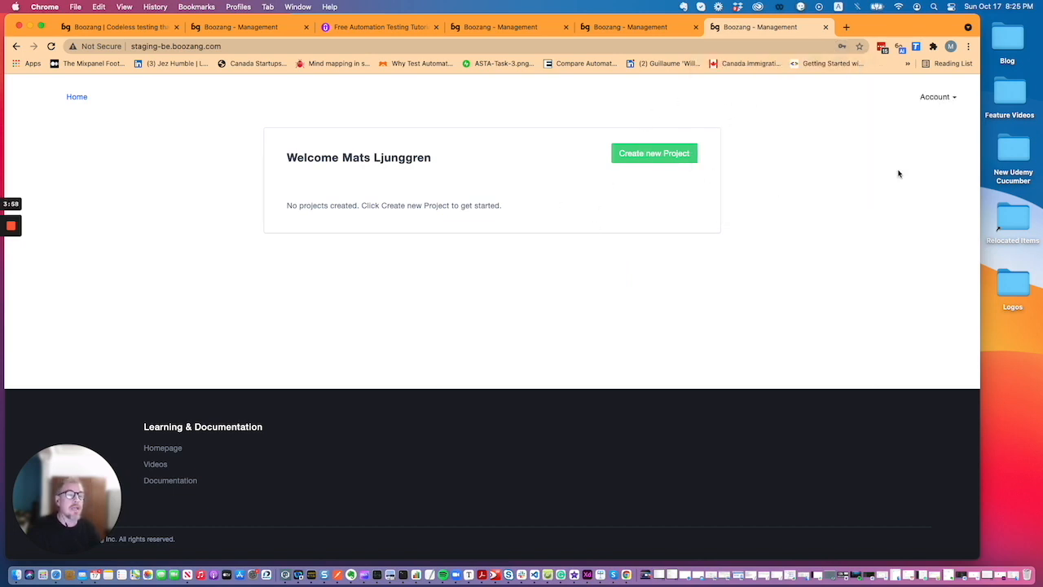
{"action": "left_click", "coordinate": [666, 156]}
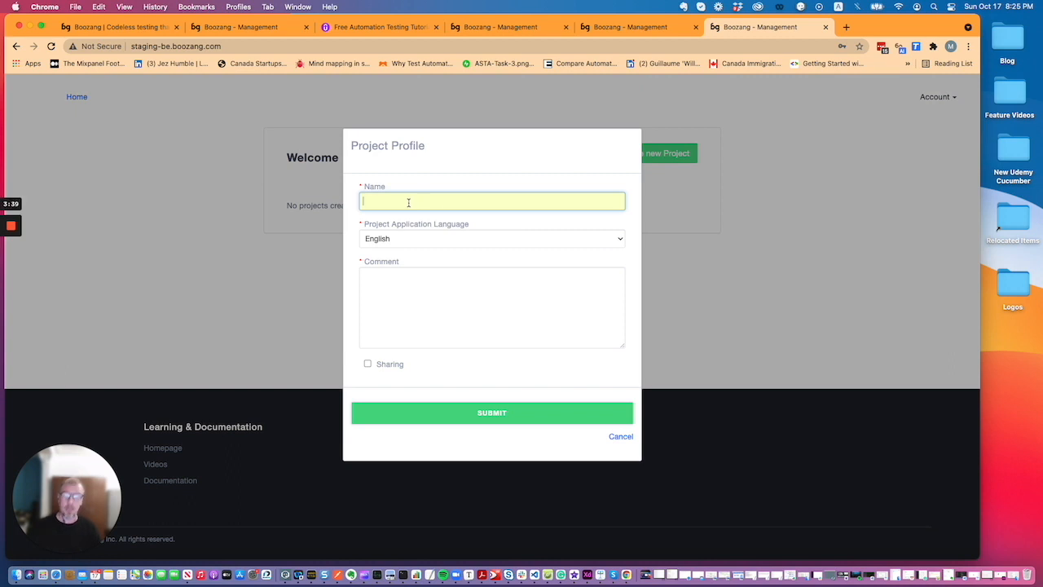
Submit a new project named 'The Lab' and launch its testing tool
{"action": "type", "text": "The Lab"}
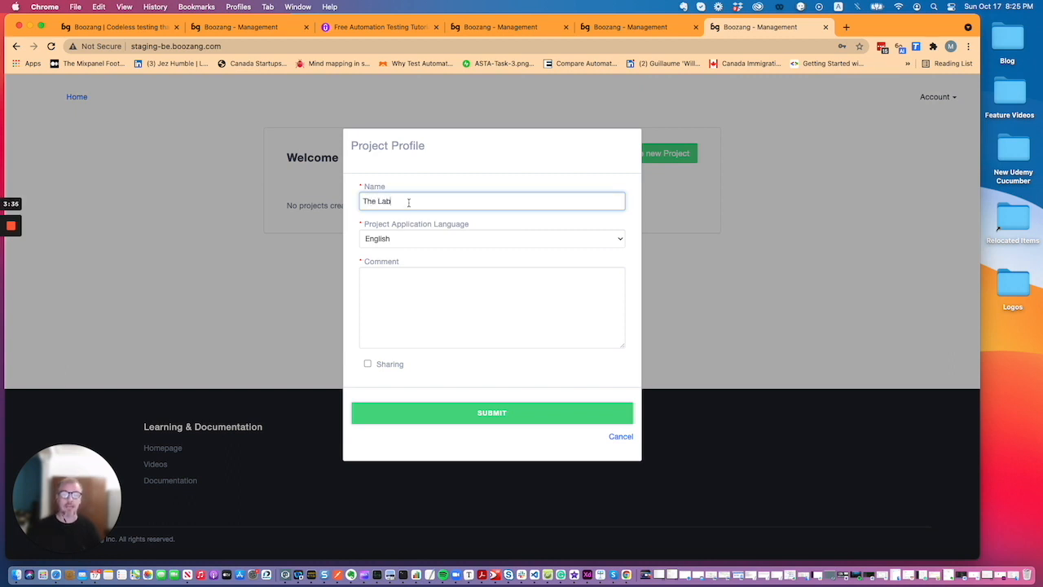
{"action": "left_click", "coordinate": [501, 416]}
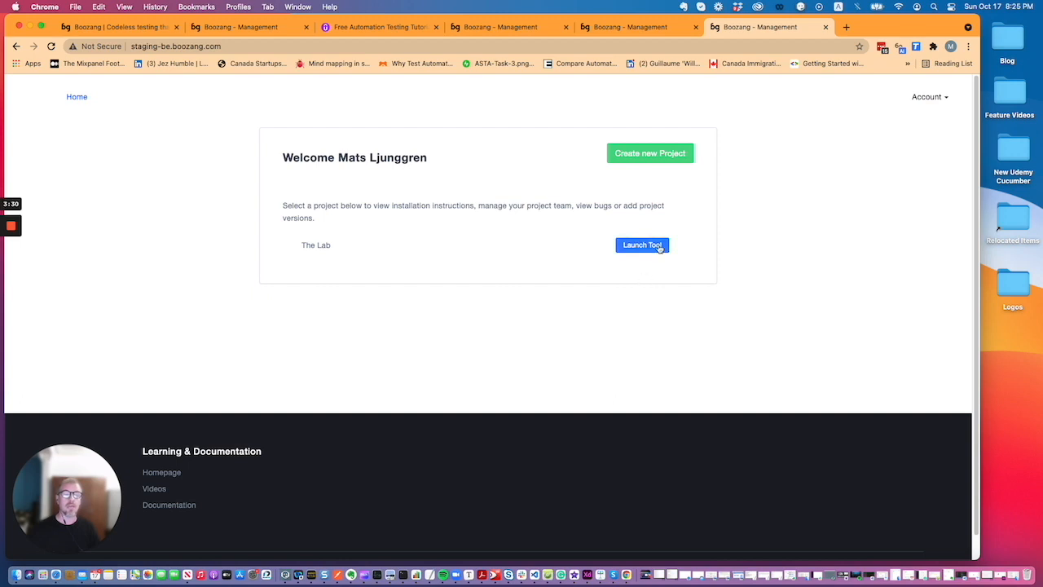
{"action": "left_click", "coordinate": [642, 245]}
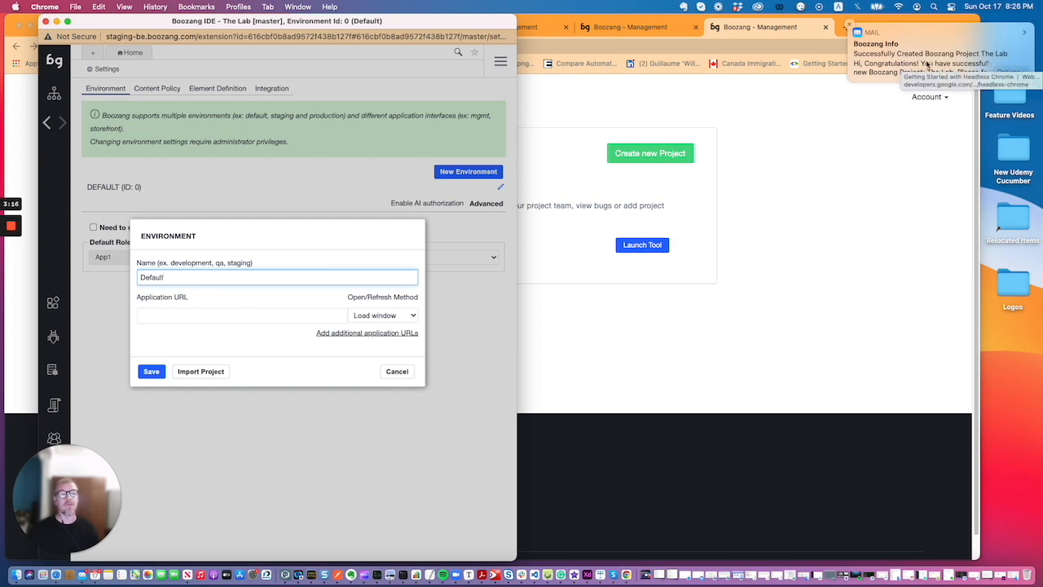
{"action": "left_click", "coordinate": [164, 315]}
{"action": "type", "text": "http://"}
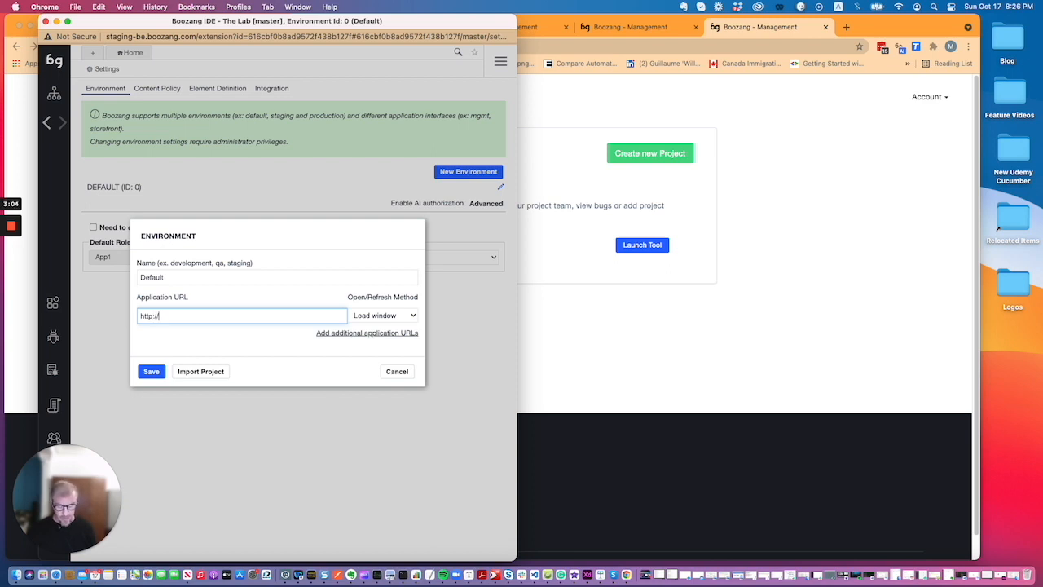
{"action": "type", "text": "thelab.boozang.com"}
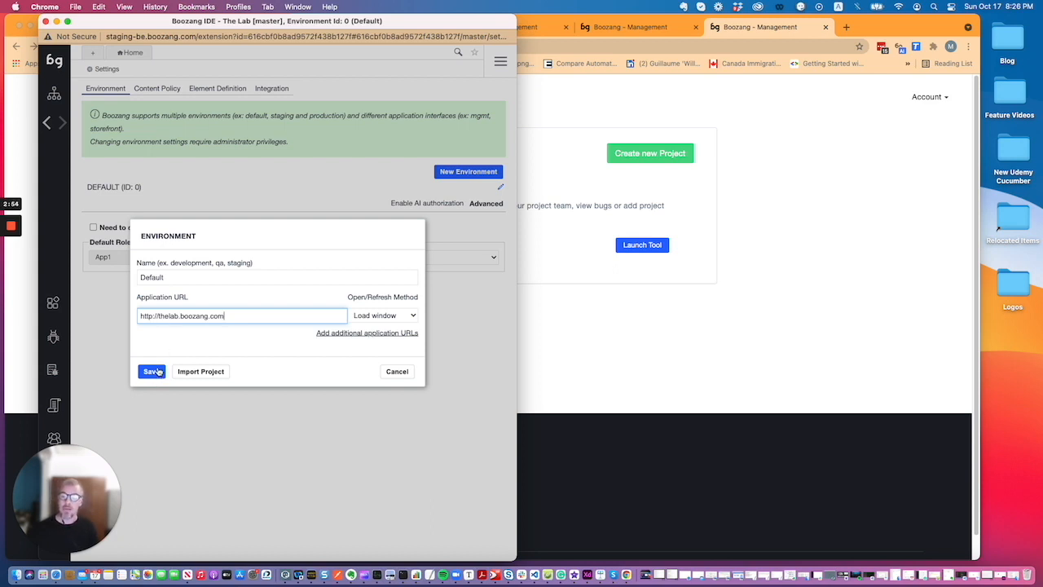
{"action": "left_click", "coordinate": [152, 371]}
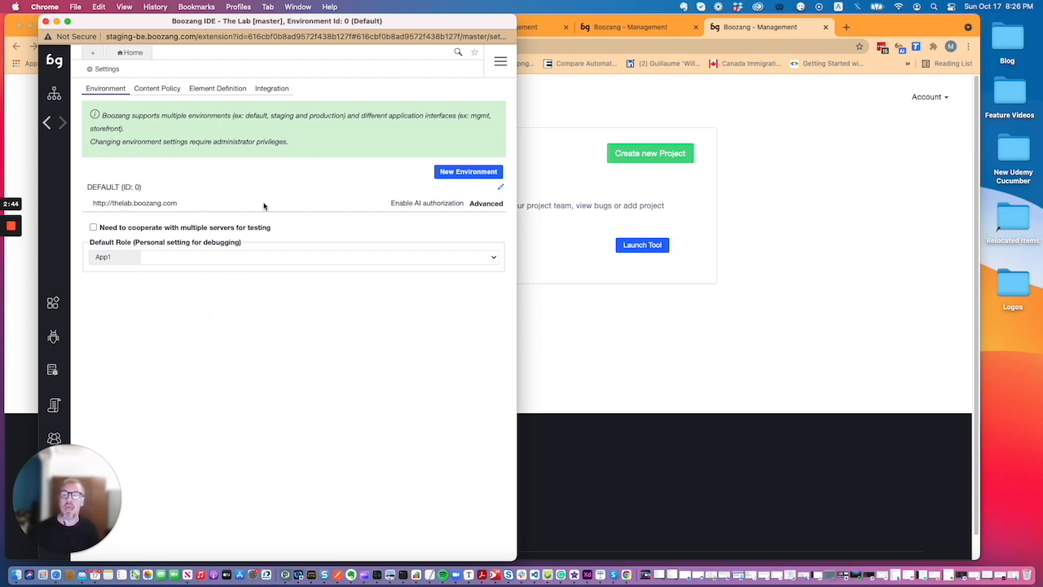
Create a module named 'Form fills' from the project's modules overview
{"action": "left_click", "coordinate": [53, 95]}
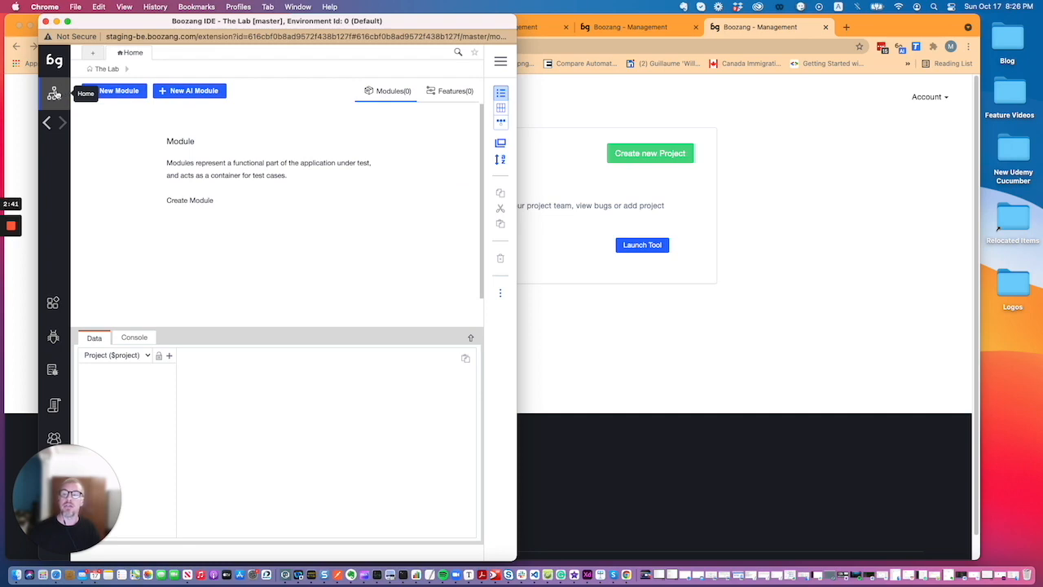
{"action": "left_click", "coordinate": [127, 92]}
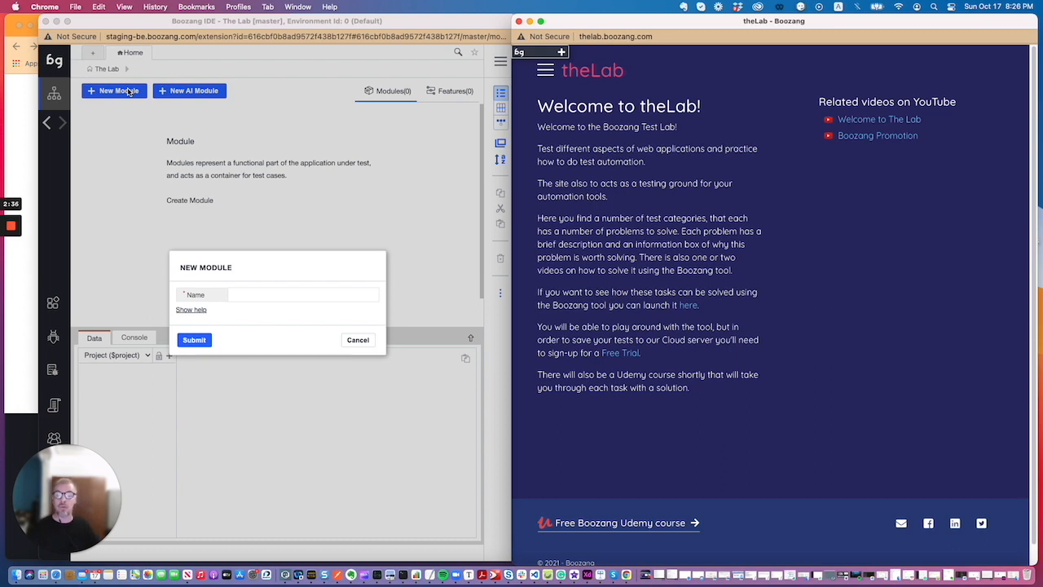
{"action": "left_click", "coordinate": [253, 294]}
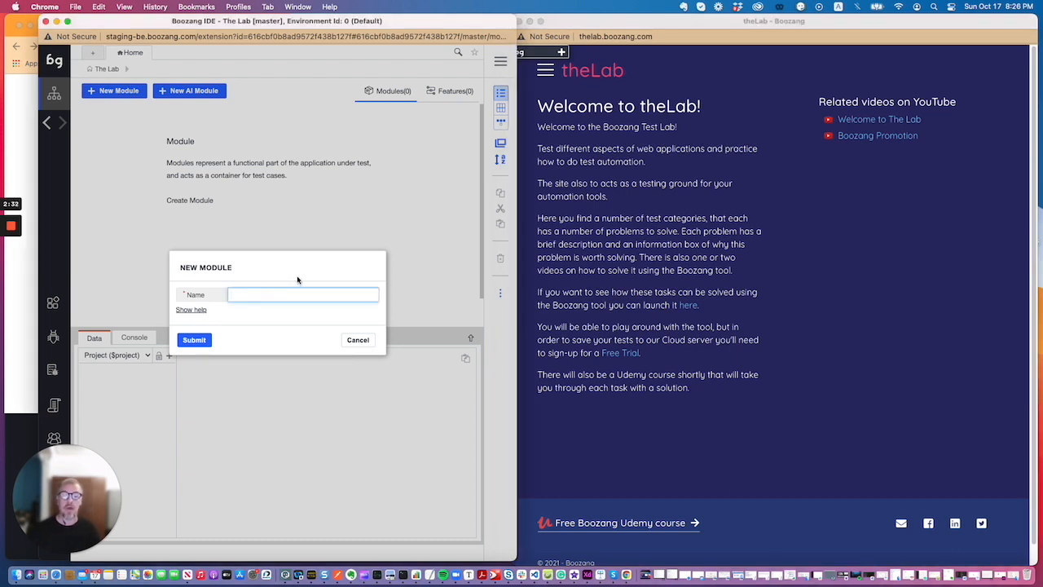
{"action": "left_click", "coordinate": [545, 72]}
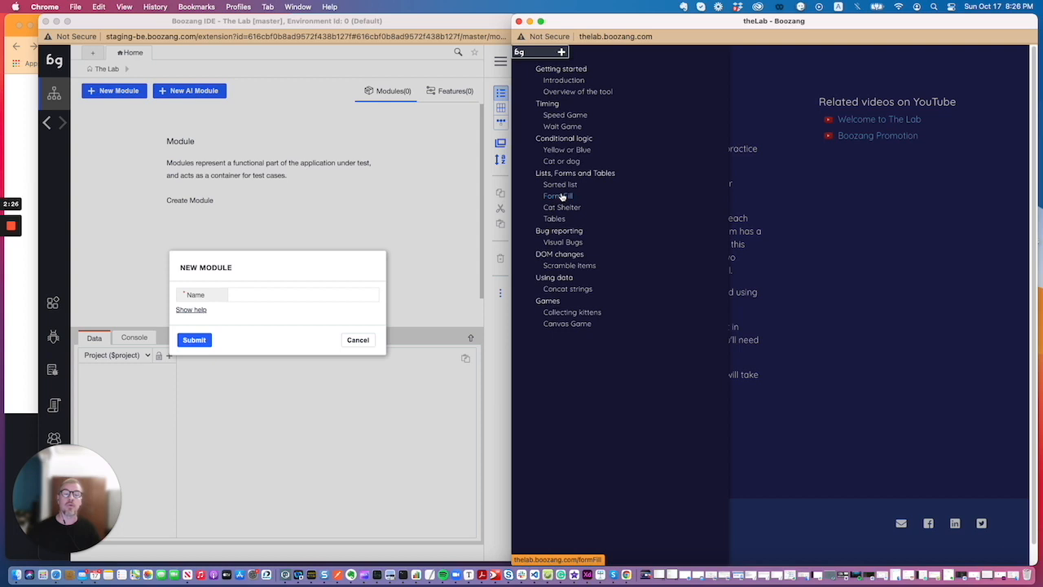
{"action": "left_click", "coordinate": [258, 294]}
{"action": "type", "text": "Form fills"}
{"action": "left_click", "coordinate": [199, 340]}
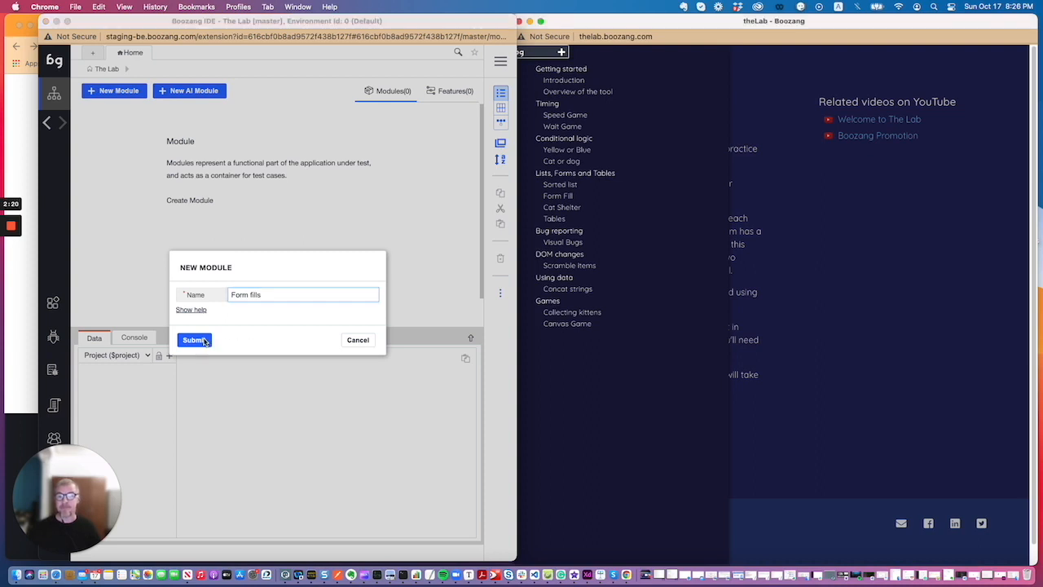
{"action": "left_click", "coordinate": [136, 119]}
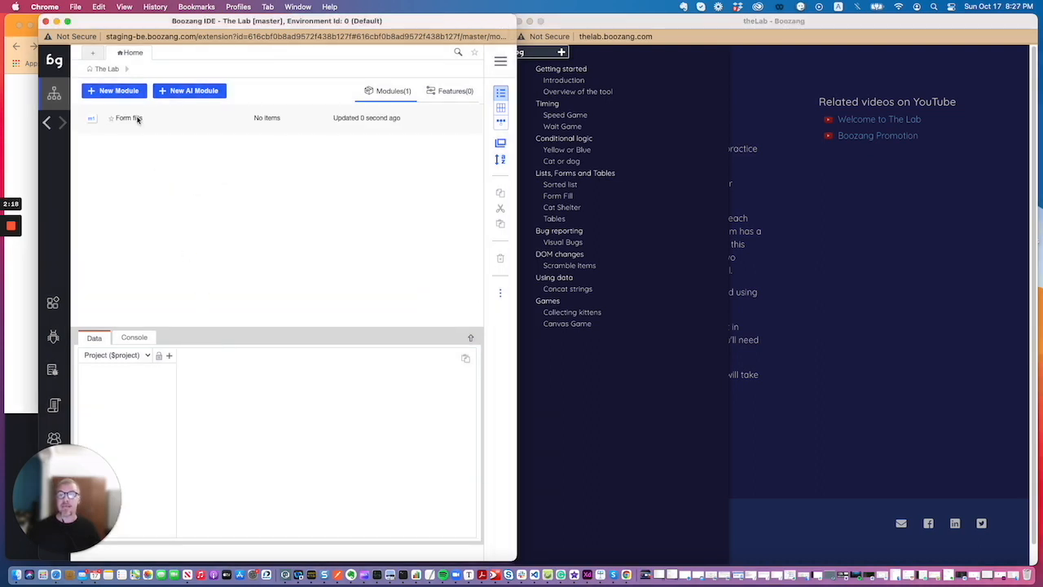
Add test 'Fill form' with page path /formFill inside the Form fills module
{"action": "left_click", "coordinate": [136, 119]}
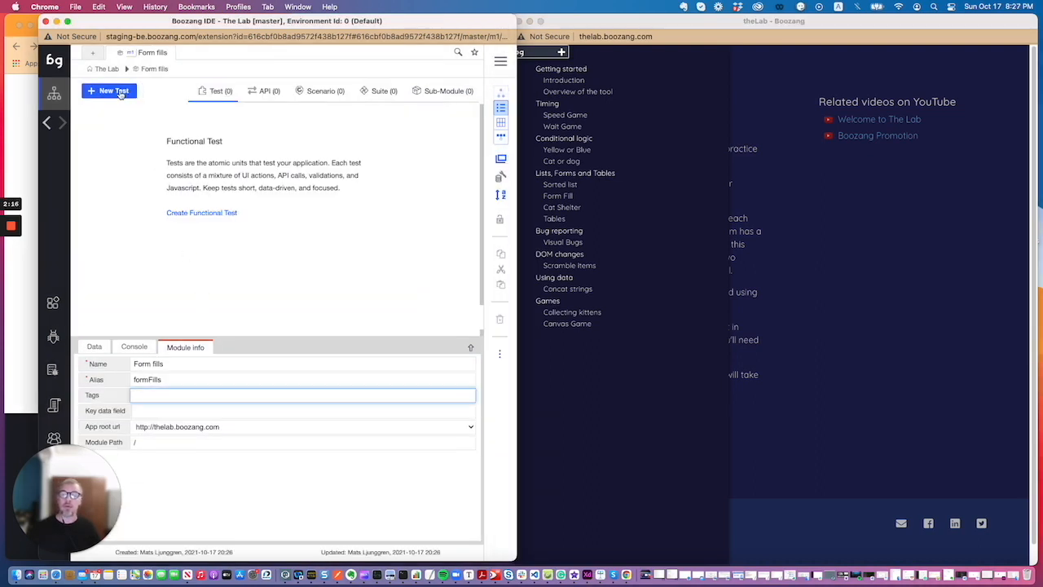
{"action": "left_click", "coordinate": [120, 92]}
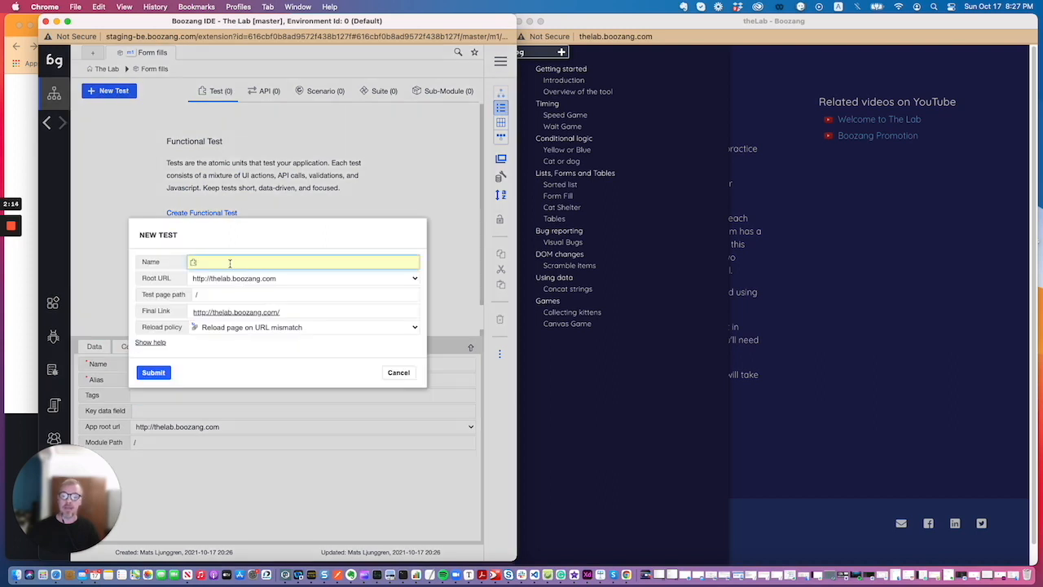
{"action": "type", "text": "Fill form"}
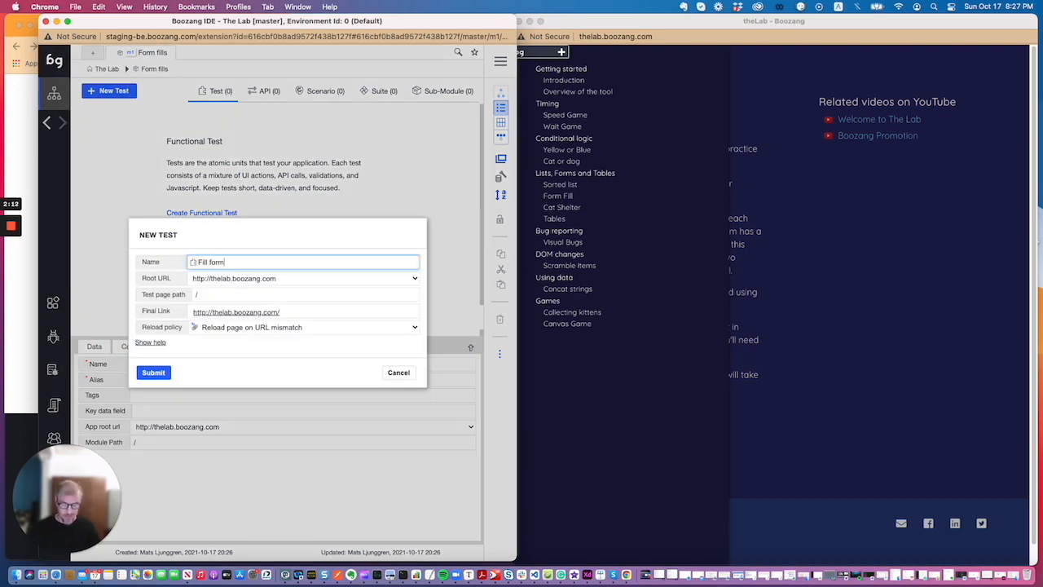
{"action": "left_click", "coordinate": [220, 296]}
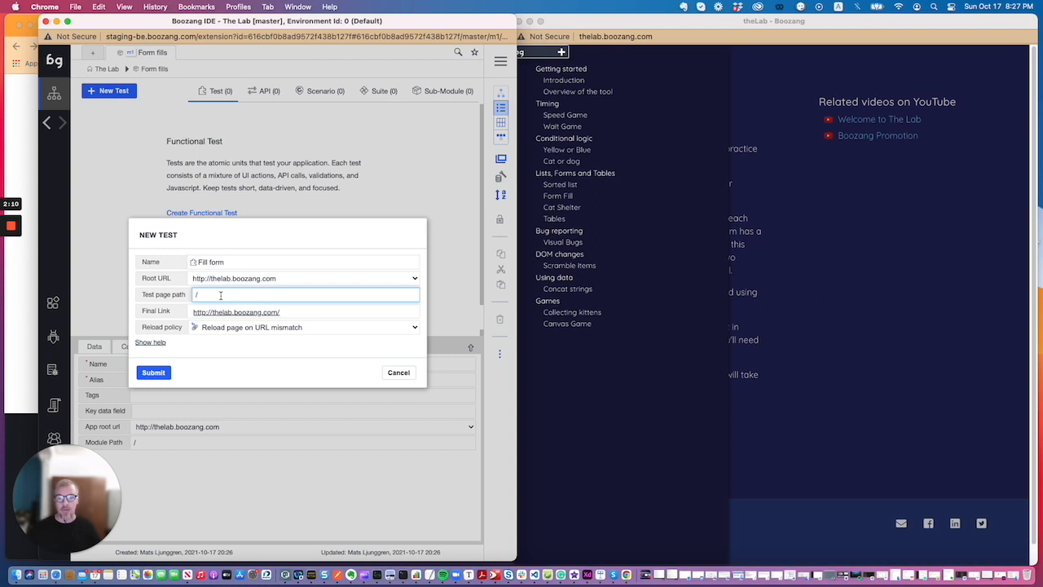
{"action": "type", "text": "formFill"}
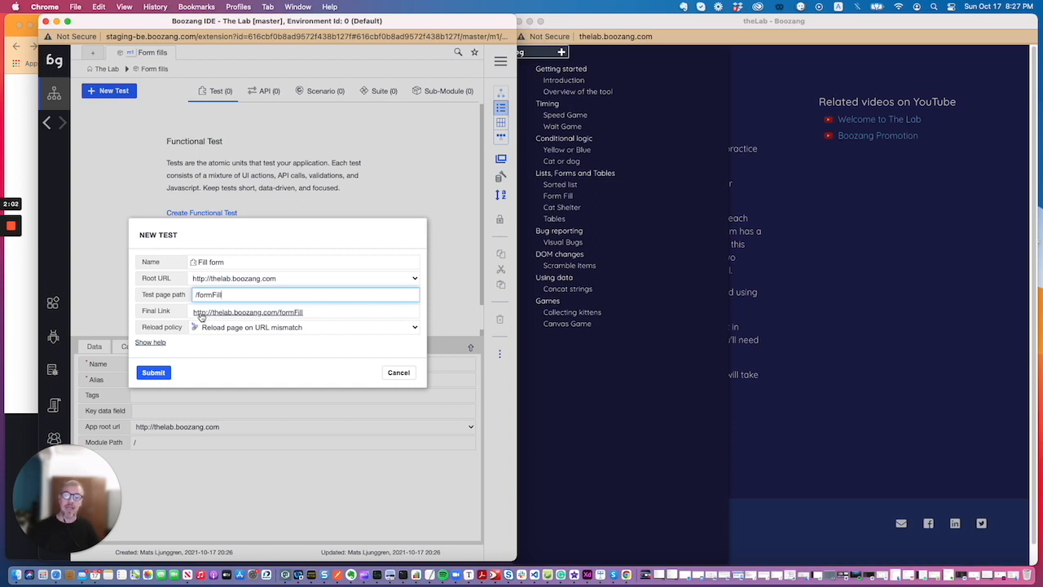
{"action": "left_click", "coordinate": [281, 313]}
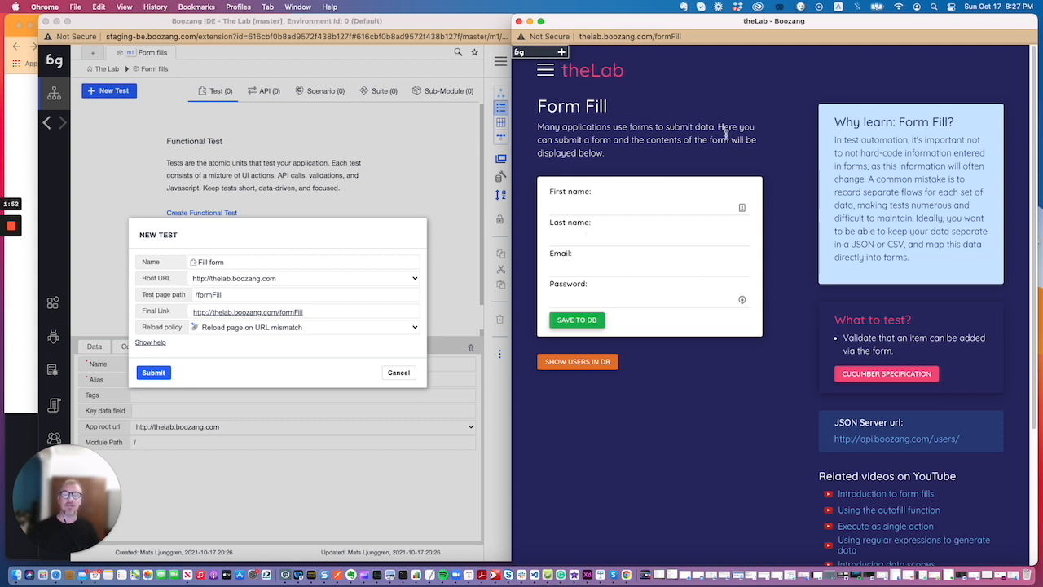
{"action": "left_click", "coordinate": [154, 374]}
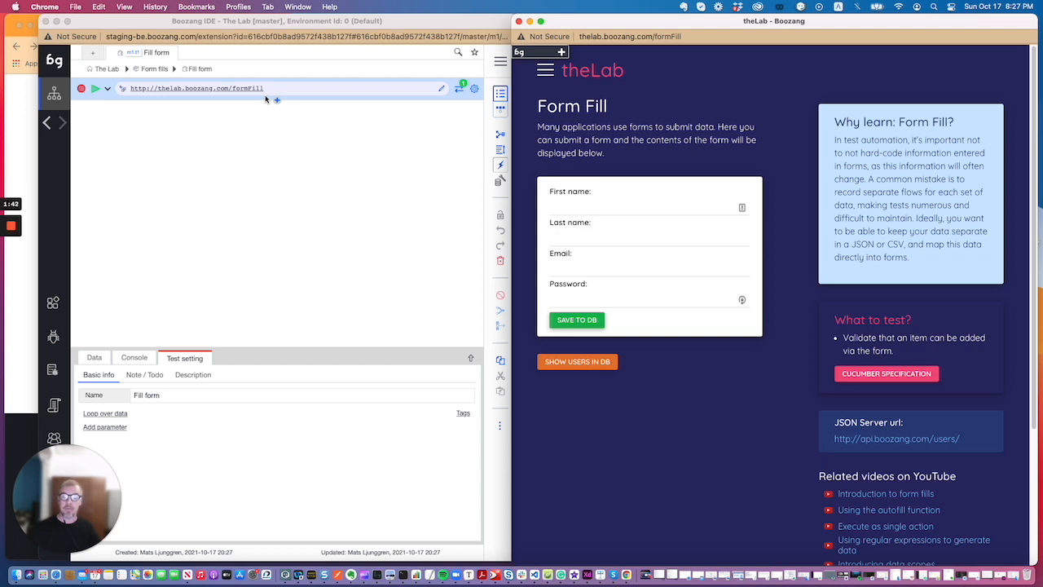
Start recording and enter a first name and last name in theLab form
{"action": "left_click", "coordinate": [83, 90]}
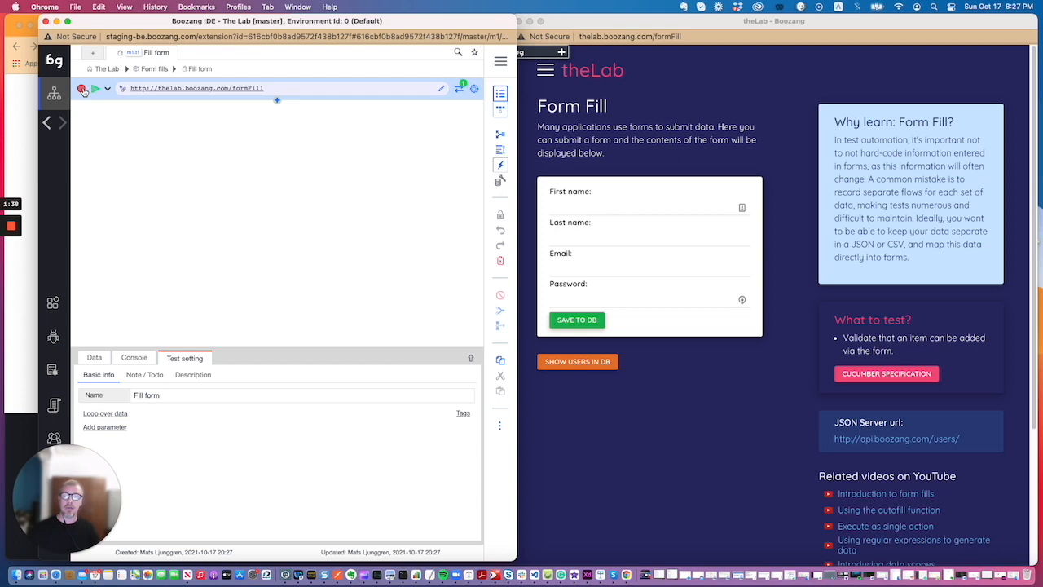
{"action": "left_click", "coordinate": [83, 89]}
{"action": "left_click", "coordinate": [579, 207]}
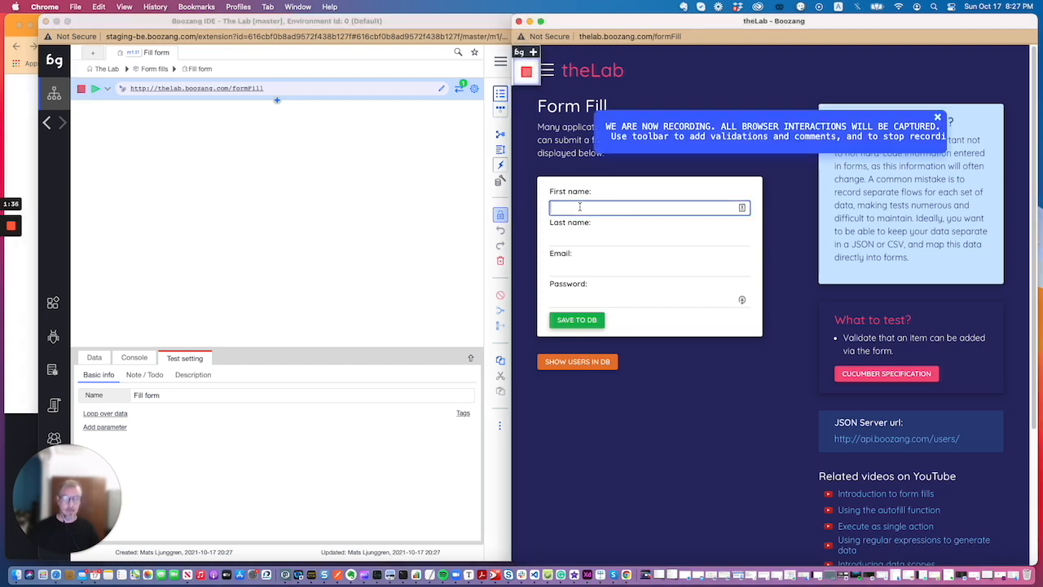
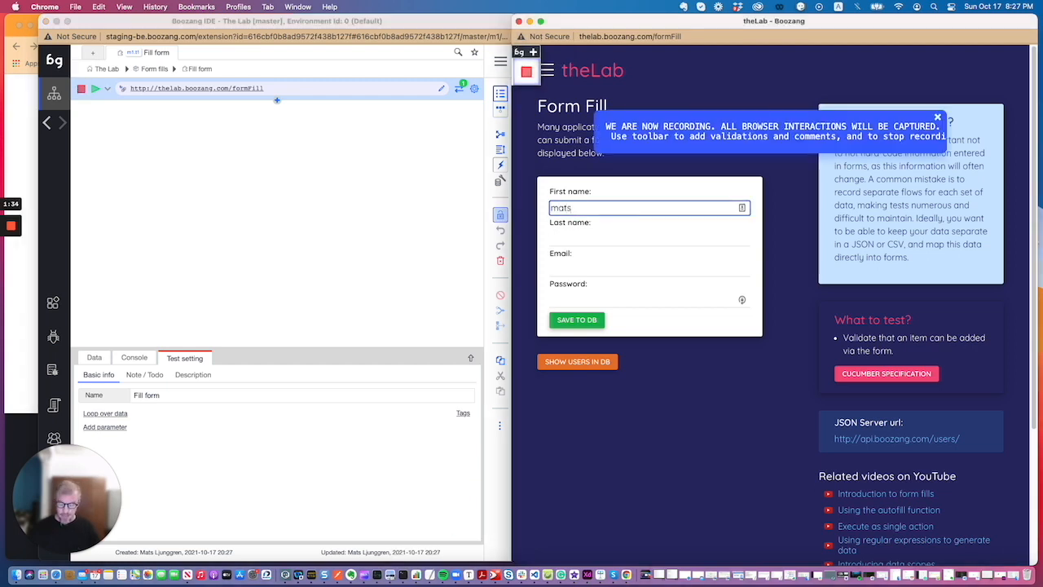
{"action": "key", "text": "Tab"}
Enter an e-mail address and password, click Save to DB, then stop recording
{"action": "key", "text": "Tab"}
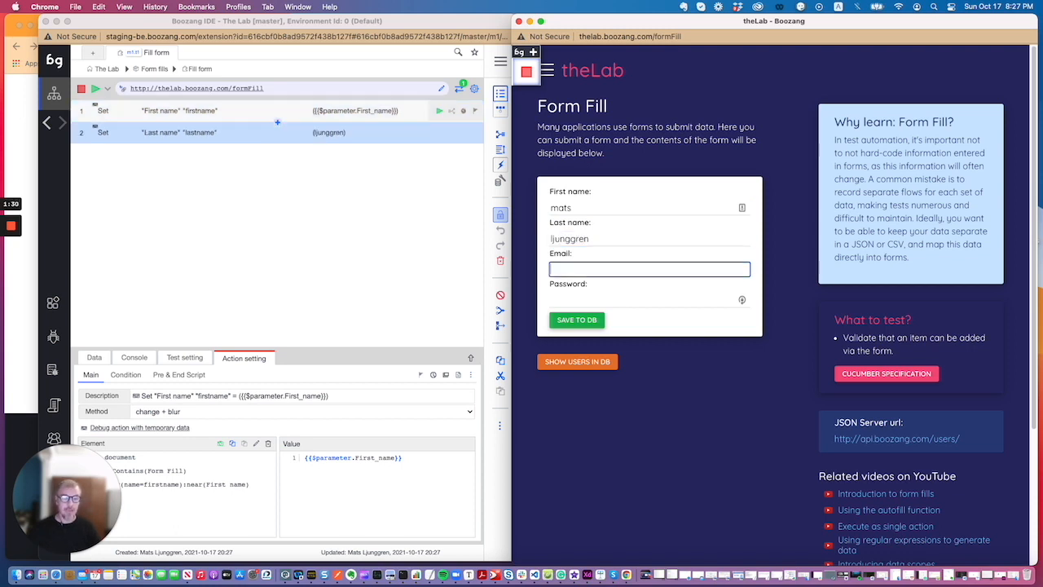
{"action": "type", "text": "aa@bb.com"}
{"action": "key", "text": "Tab"}
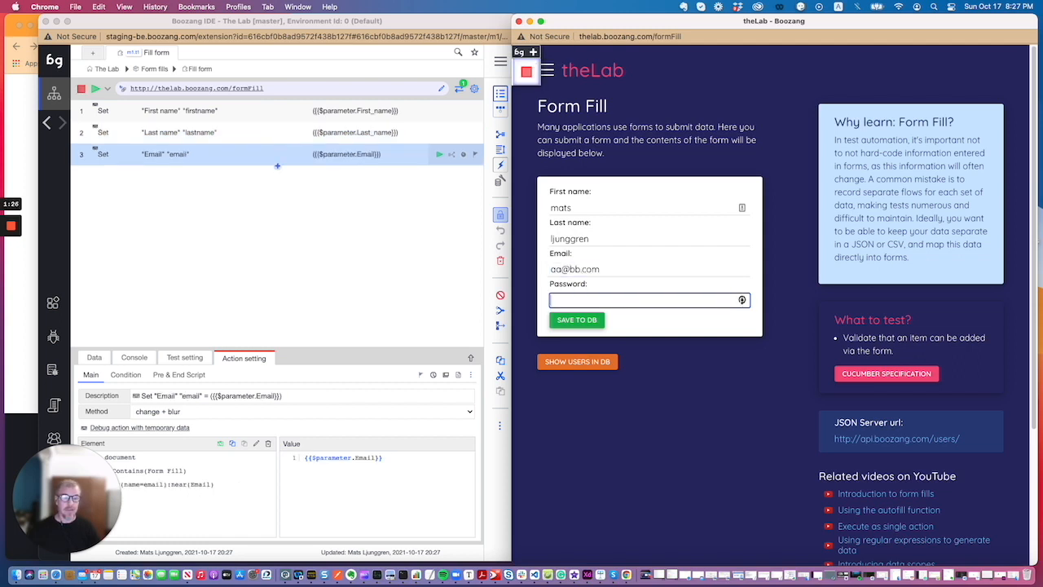
{"action": "type", "text": "••••••••••••••••"}
{"action": "key", "text": "Tab"}
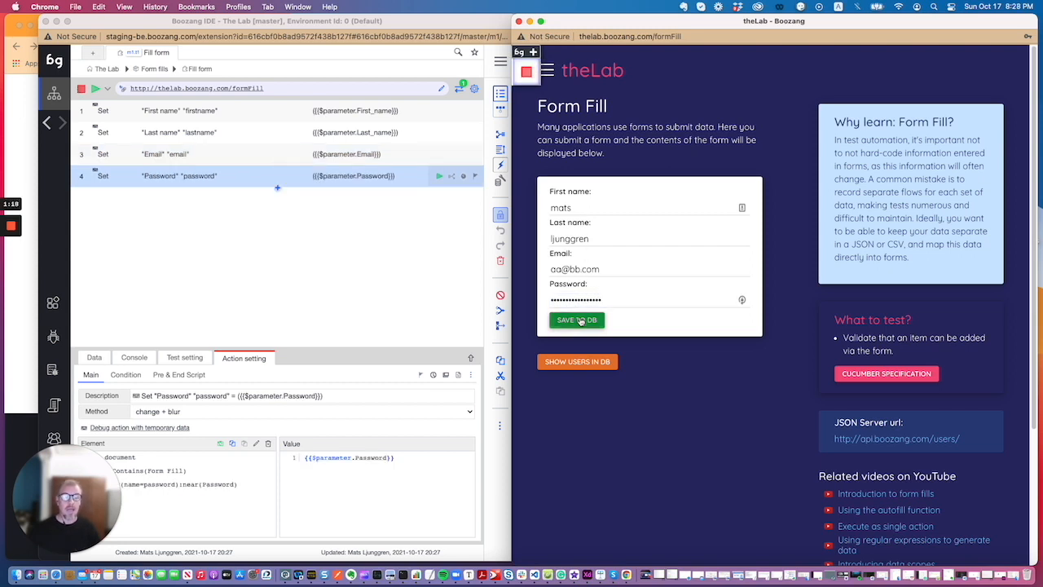
{"action": "left_click", "coordinate": [578, 320]}
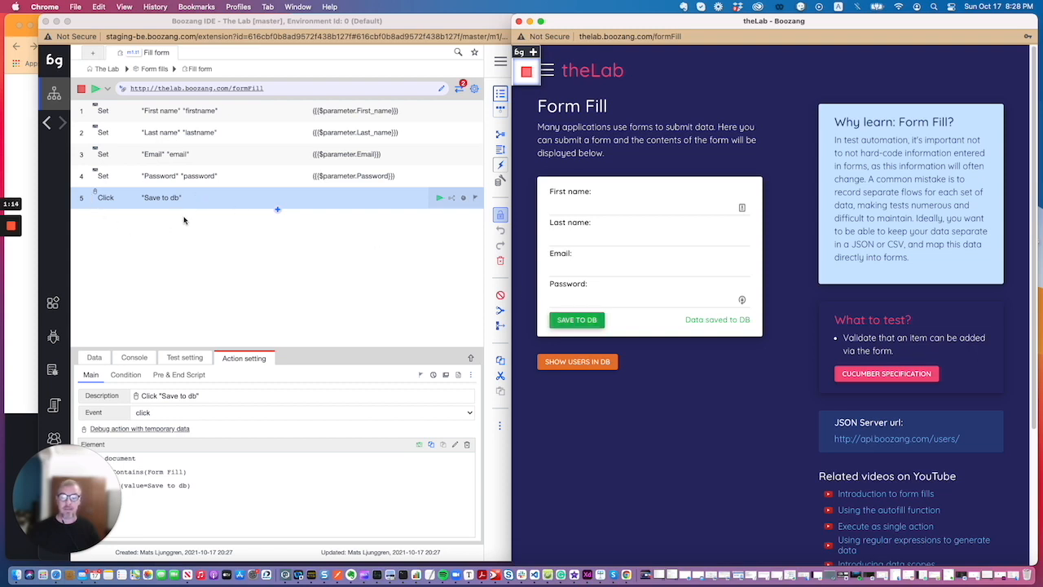
{"action": "left_click", "coordinate": [82, 90]}
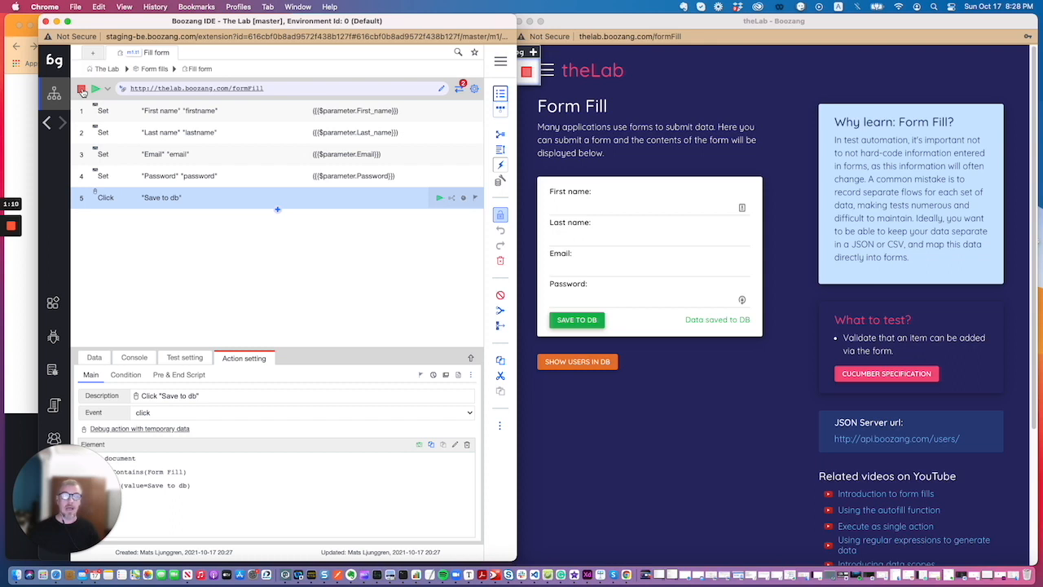
Play back the recorded Fill form test to verify its five steps pass
{"action": "left_click", "coordinate": [96, 90]}
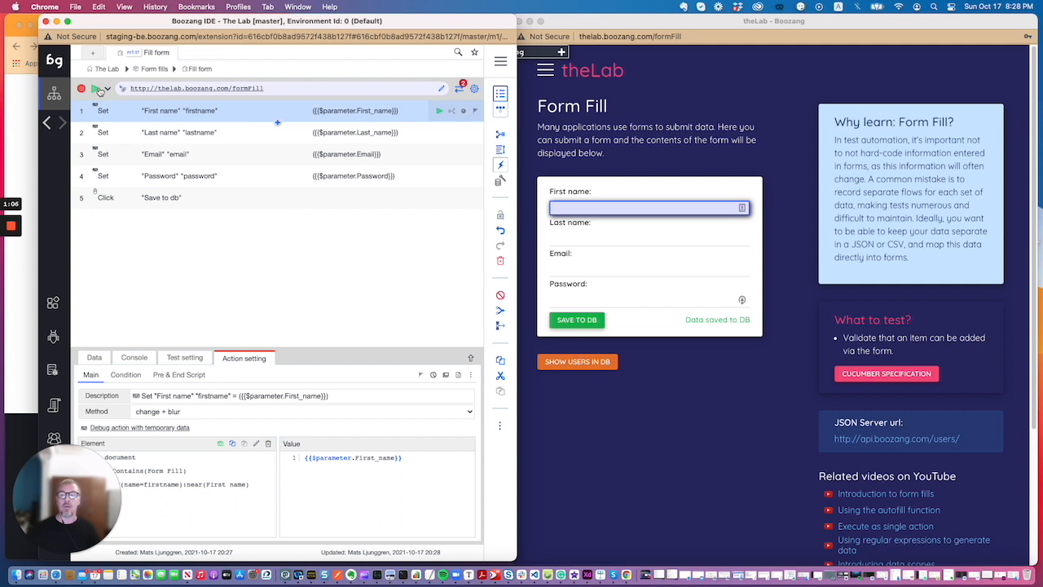